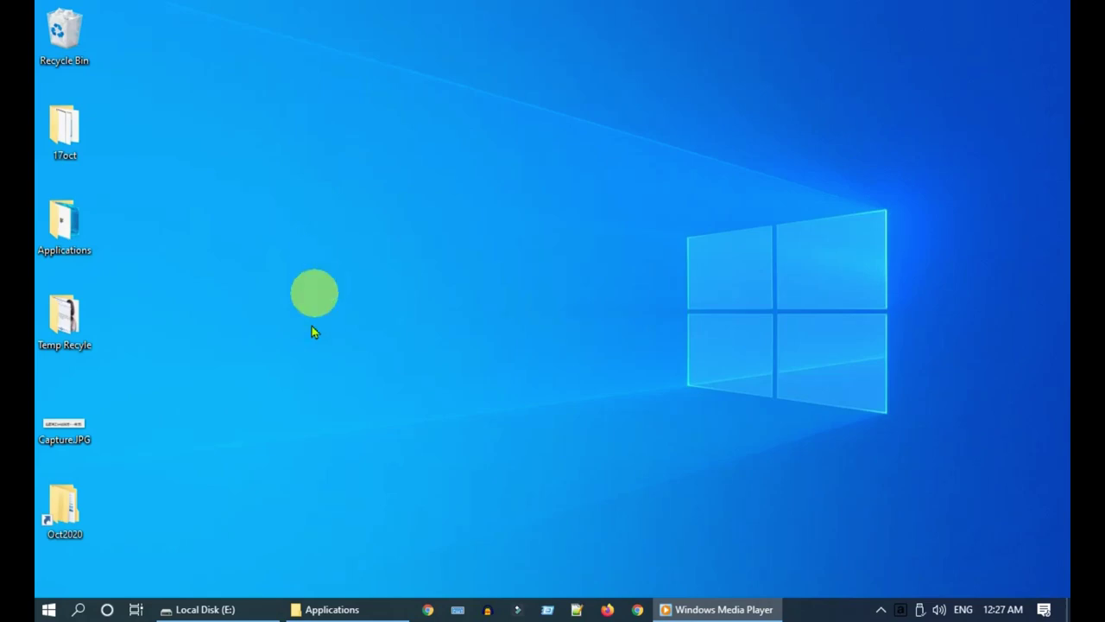
pyautogui.click(235, 609)
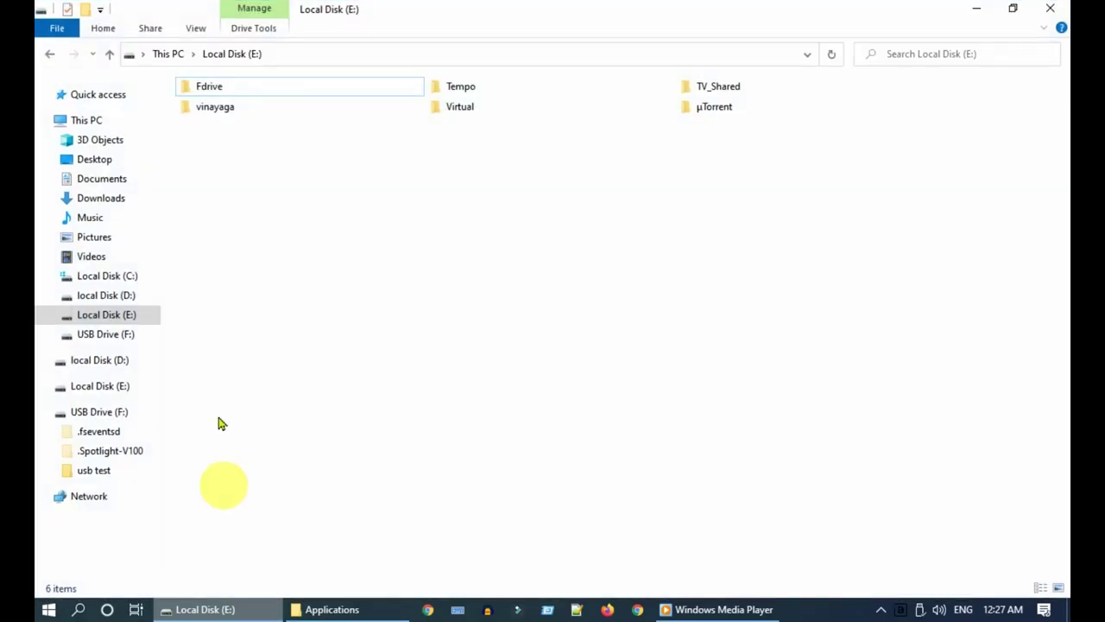
pyautogui.click(217, 94)
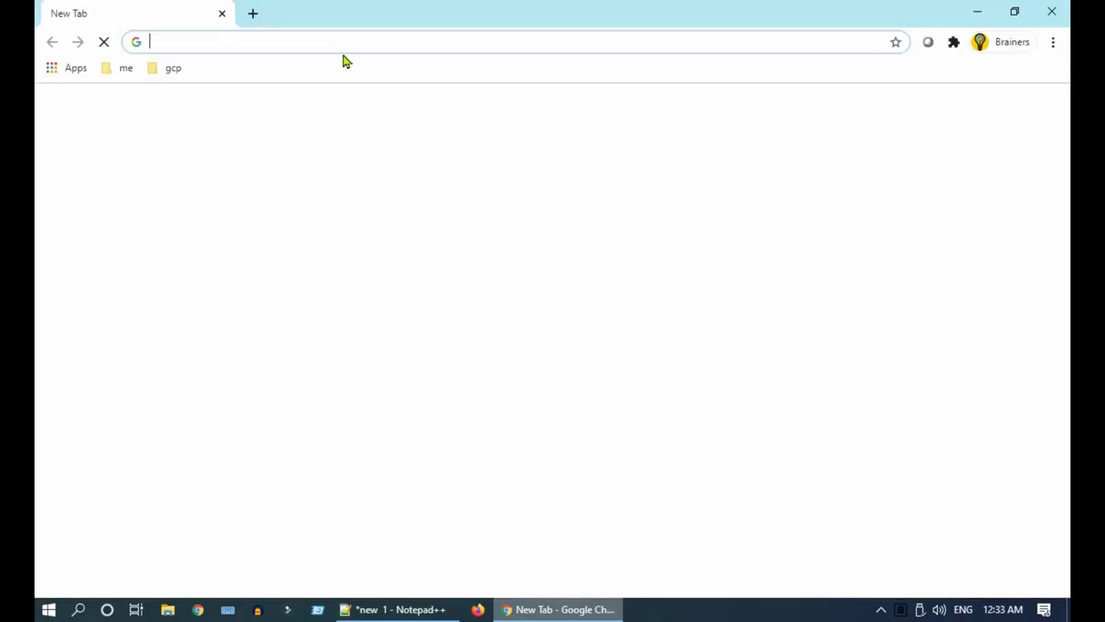
pyautogui.click(344, 48)
pyautogui.write('http://www.orangemaker.sakura.ne.jp/product/Kokomite/download.html')
pyautogui.press('Return')
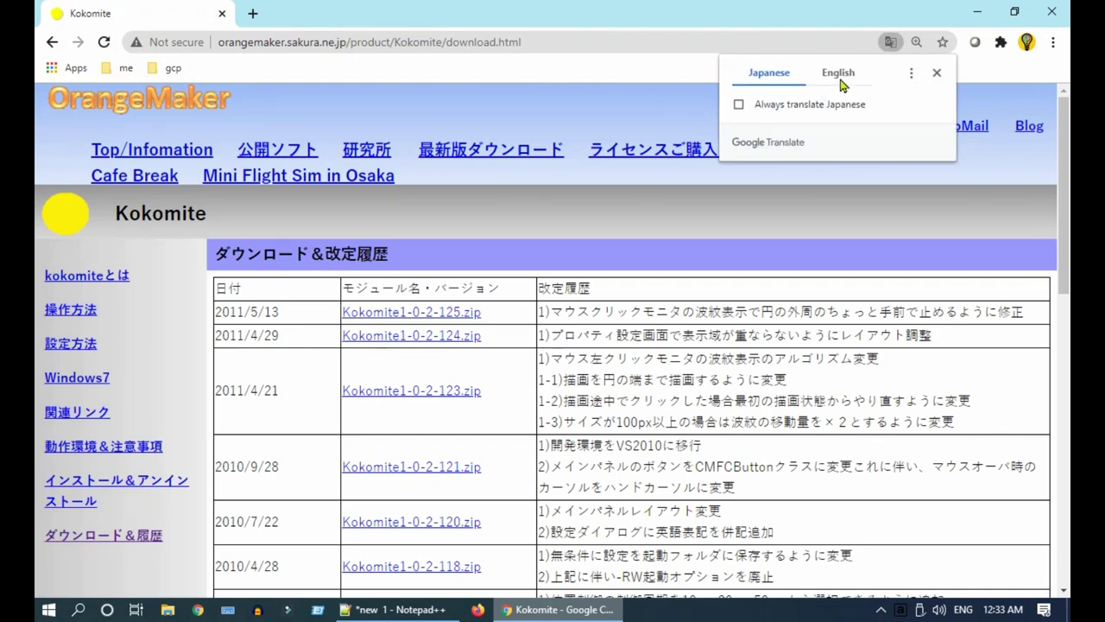
pyautogui.click(852, 76)
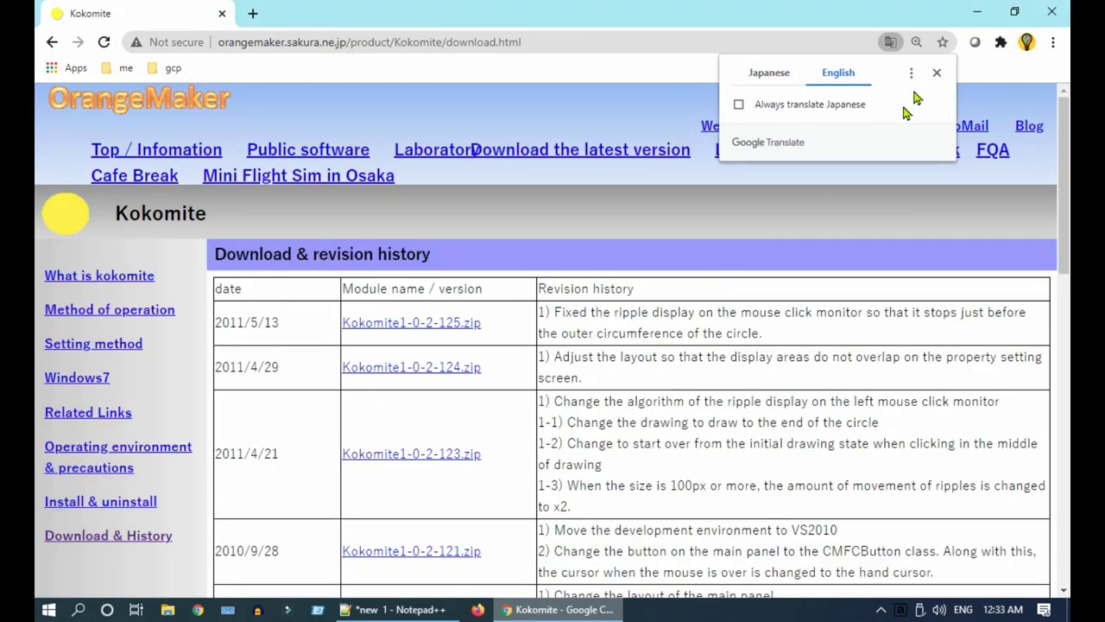
pyautogui.click(936, 73)
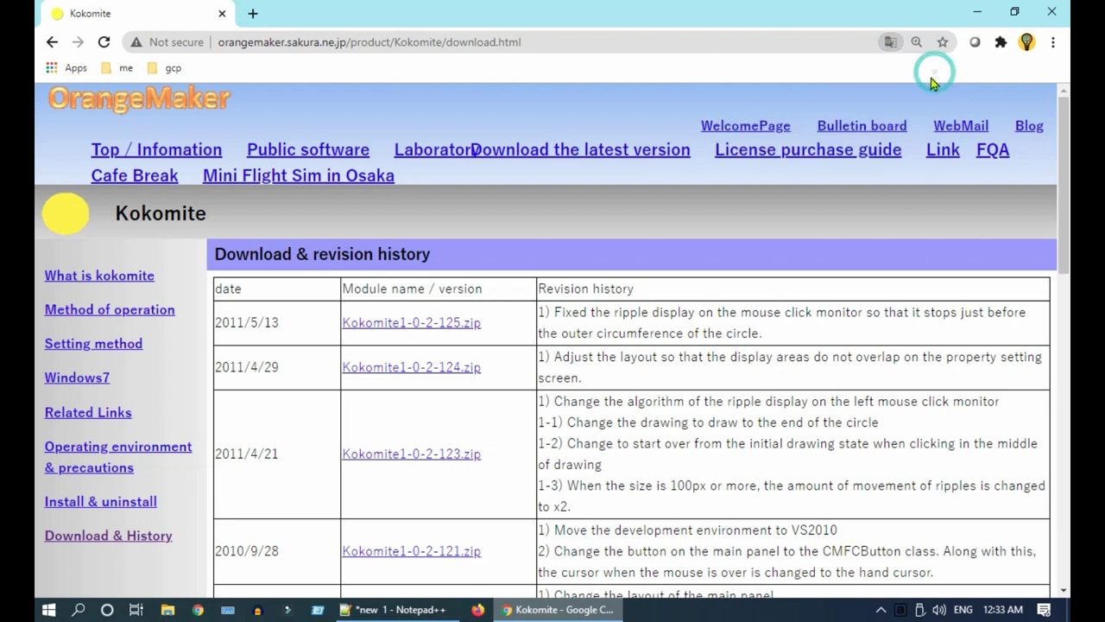
# - Download Kokomite1-0-2-125.zip, the newest version in the revision history, and open the downloaded archive
pyautogui.click(406, 326)
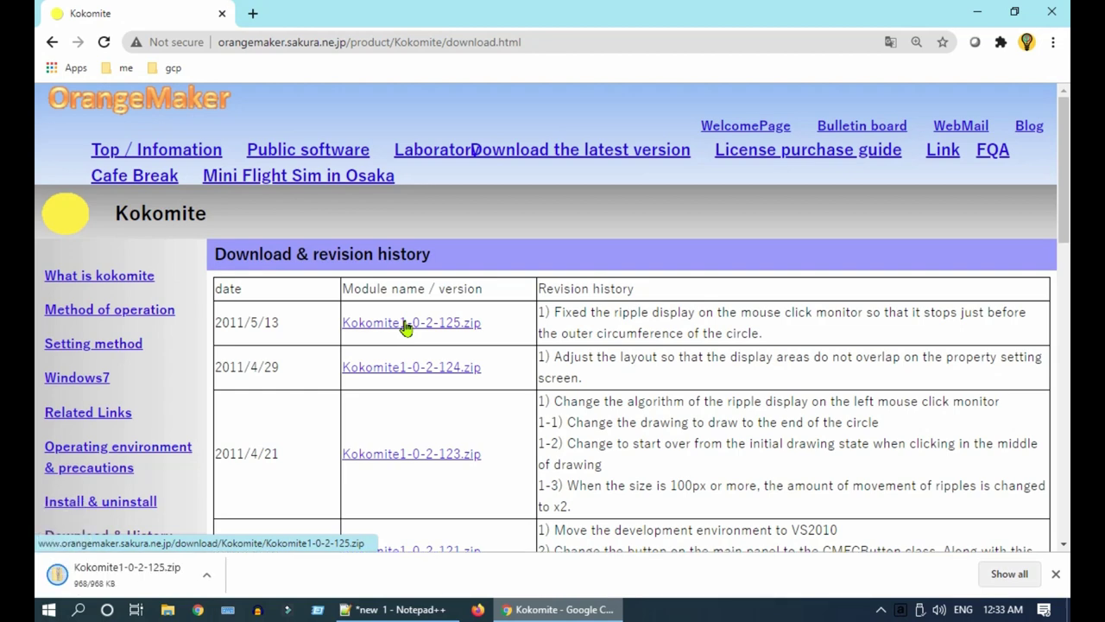
pyautogui.click(168, 593)
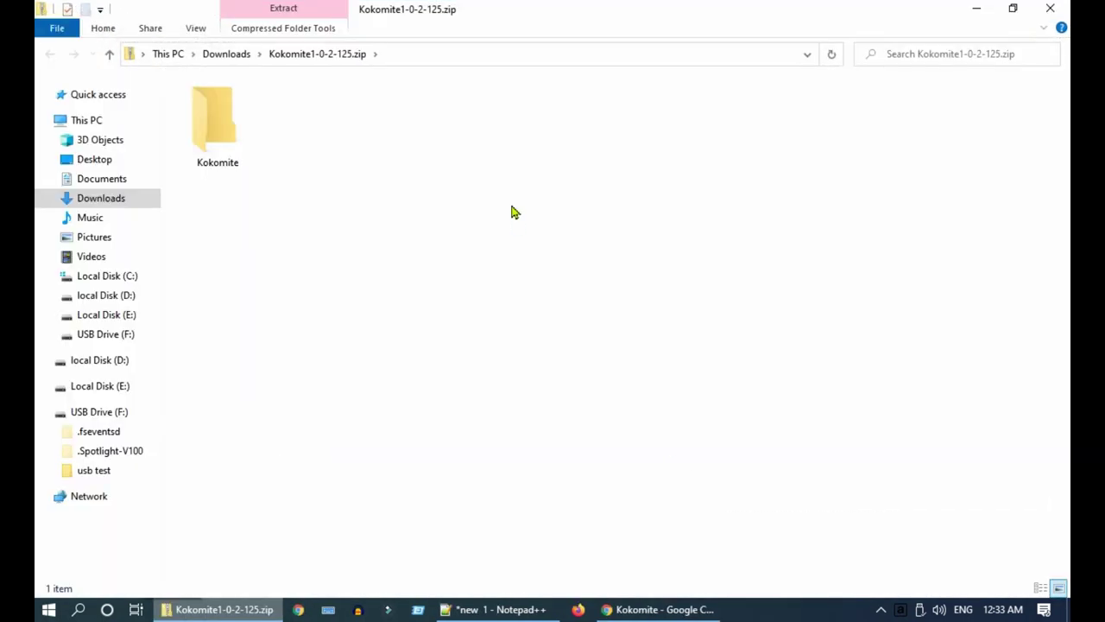
# - Go to the Downloads folder and extract Kokomite1-0-2-125.zip there with 7-Zip
pyautogui.click(245, 58)
pyautogui.rightClick(255, 121)
pyautogui.moveTo(349, 193)
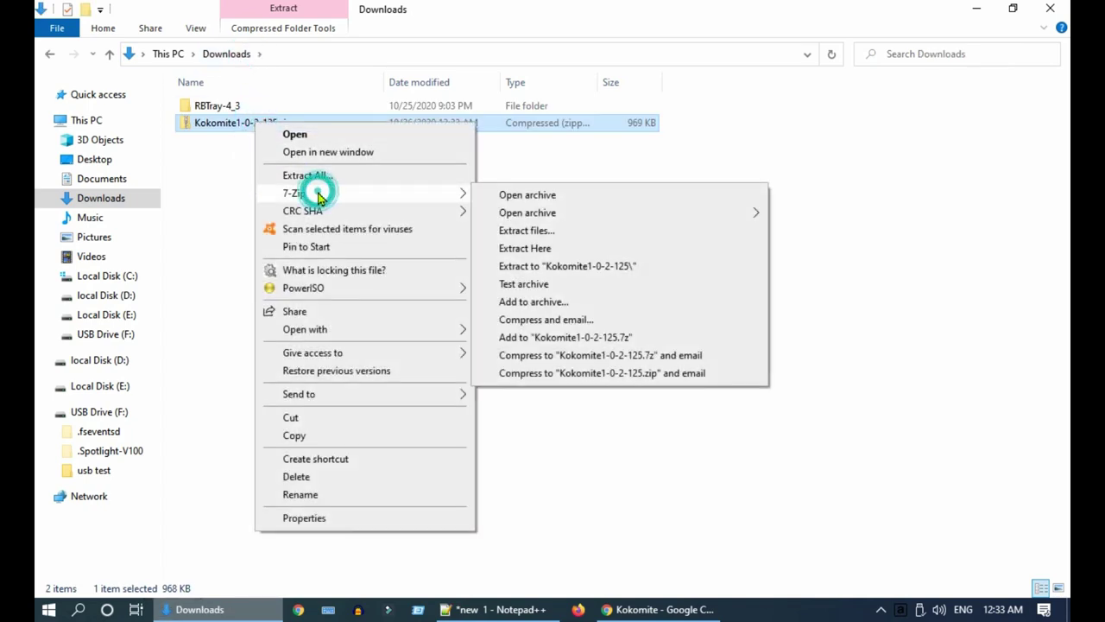
pyautogui.click(613, 254)
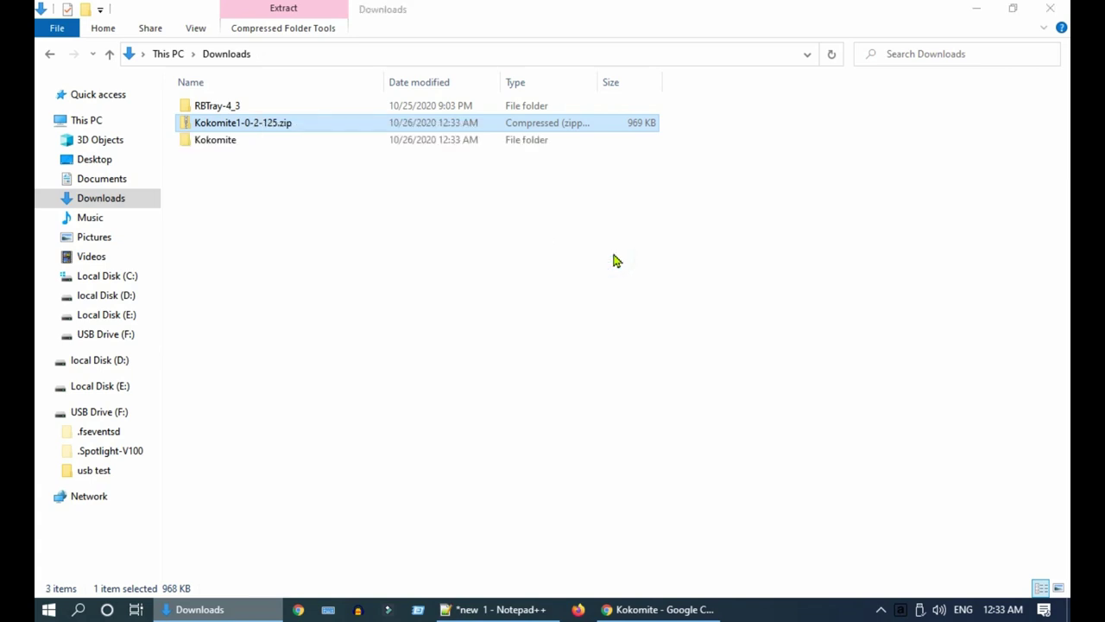
pyautogui.click(271, 220)
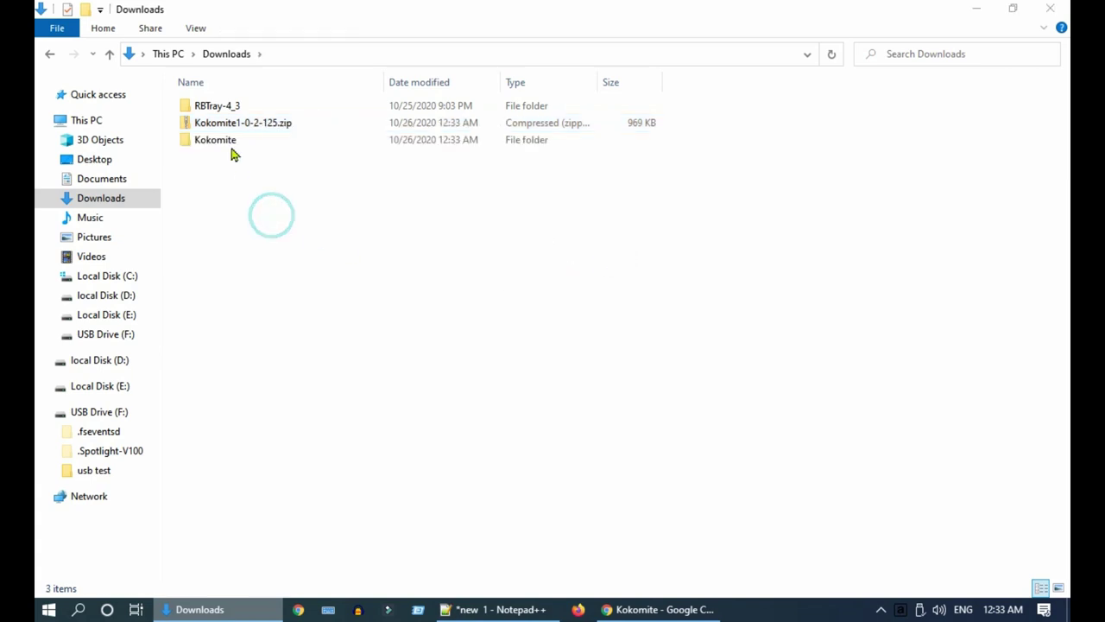
# - Open the extracted Kokomite folder and launch Kokomite.exe
pyautogui.doubleClick(231, 142)
pyautogui.click(285, 205)
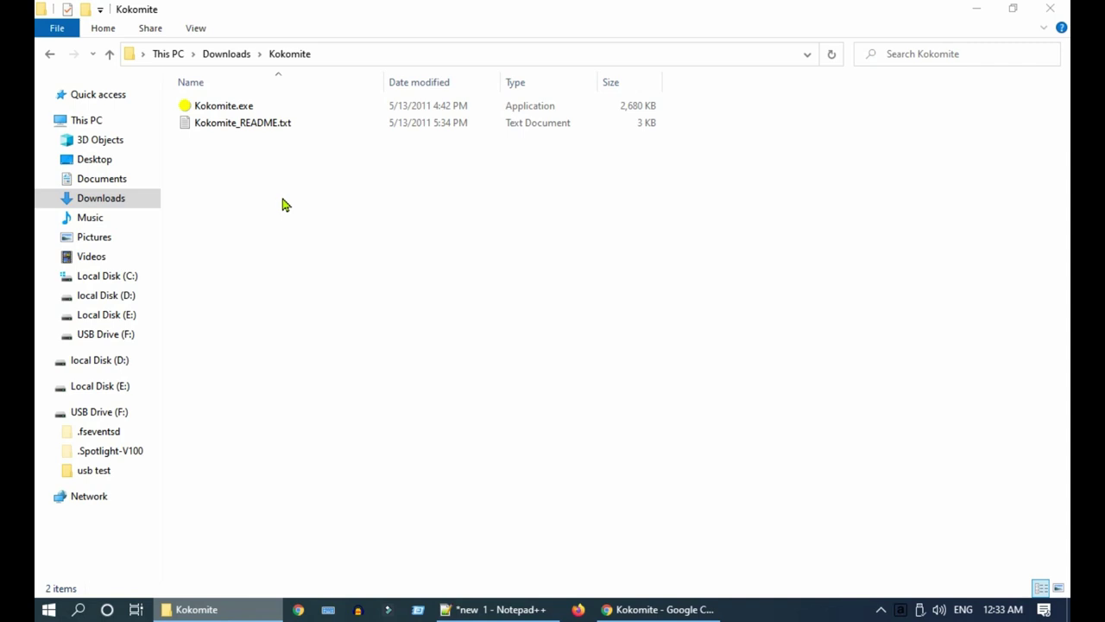
pyautogui.doubleClick(243, 108)
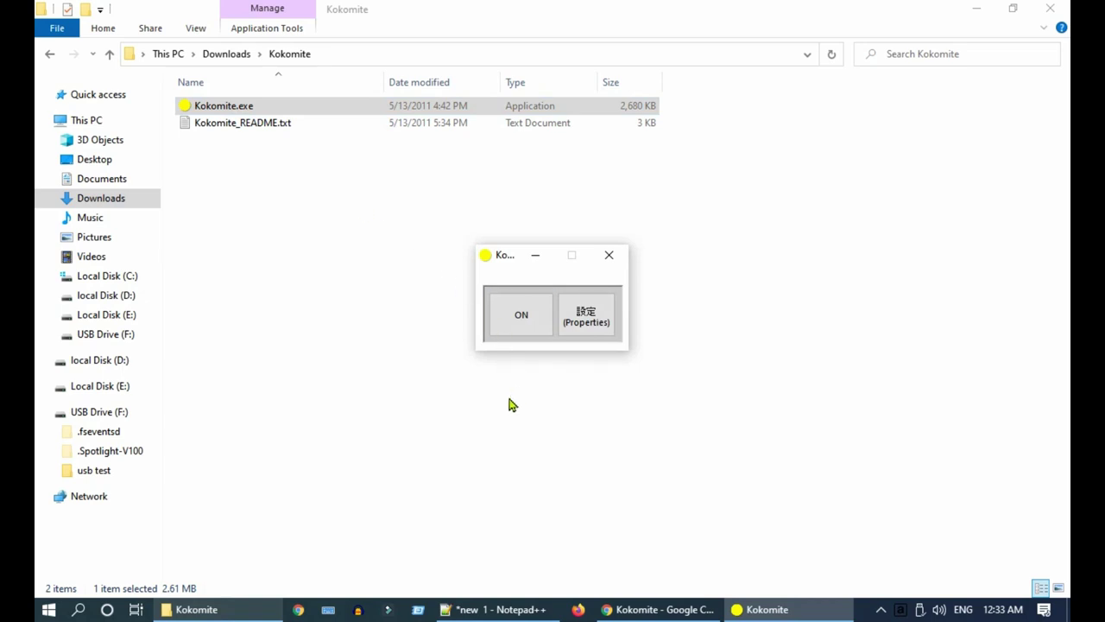
# - Turn the Kokomite pointer highlight on to test it, switch it off again and close the program
pyautogui.click(537, 337)
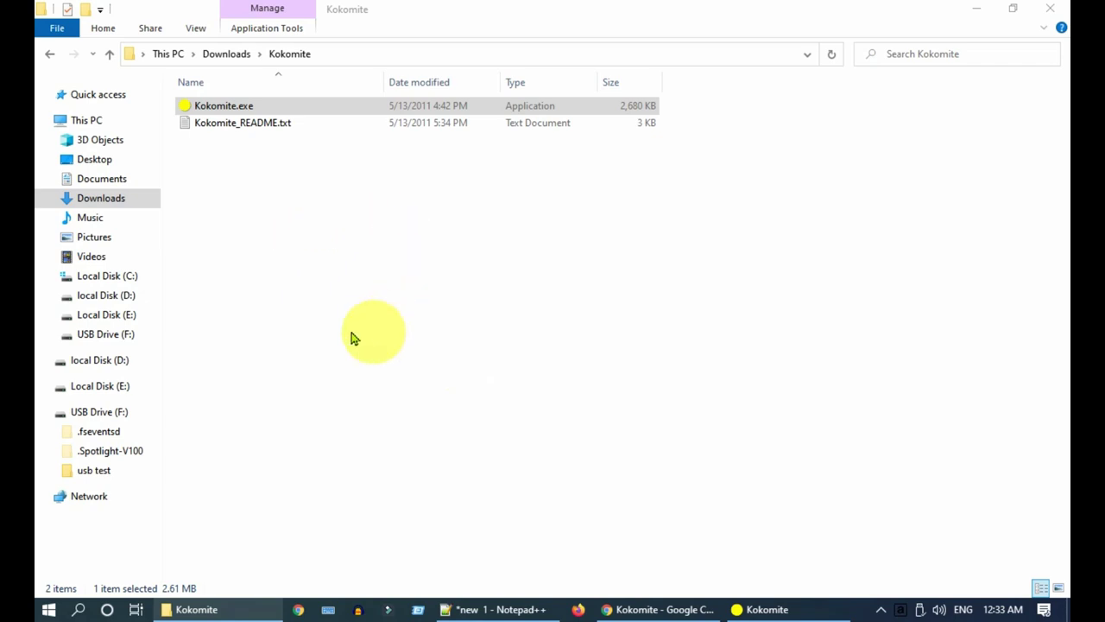
pyautogui.click(771, 607)
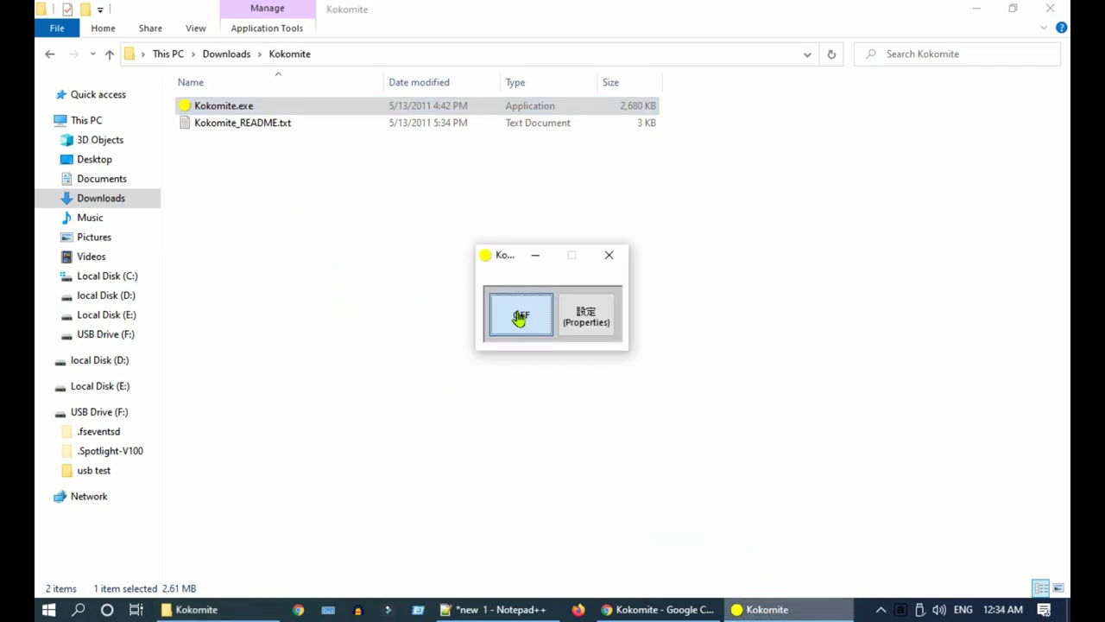
pyautogui.click(519, 318)
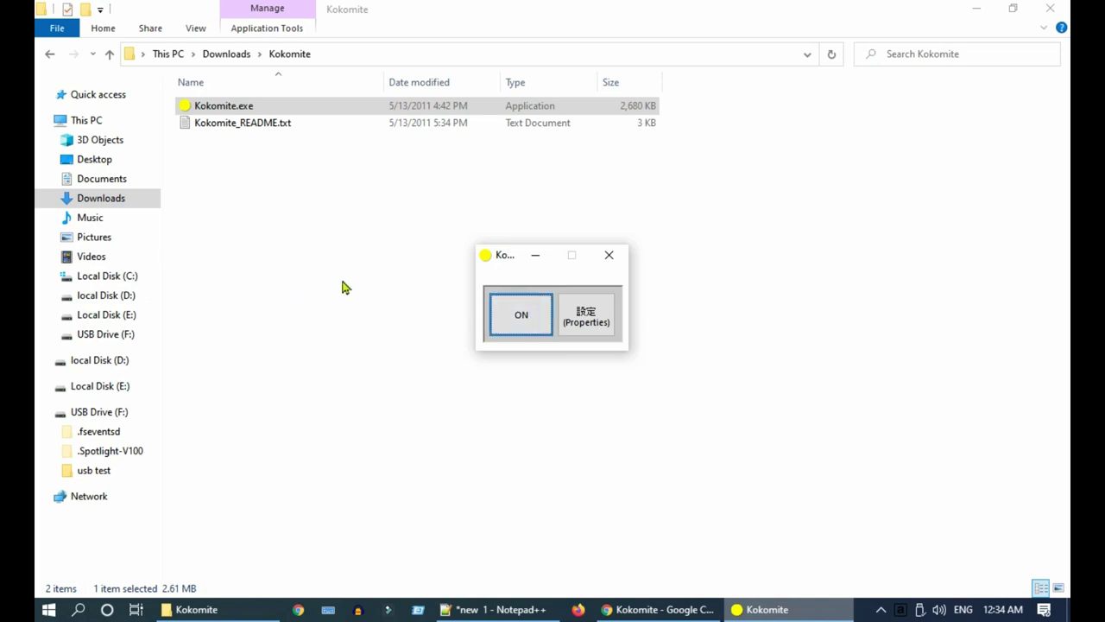
pyautogui.click(611, 257)
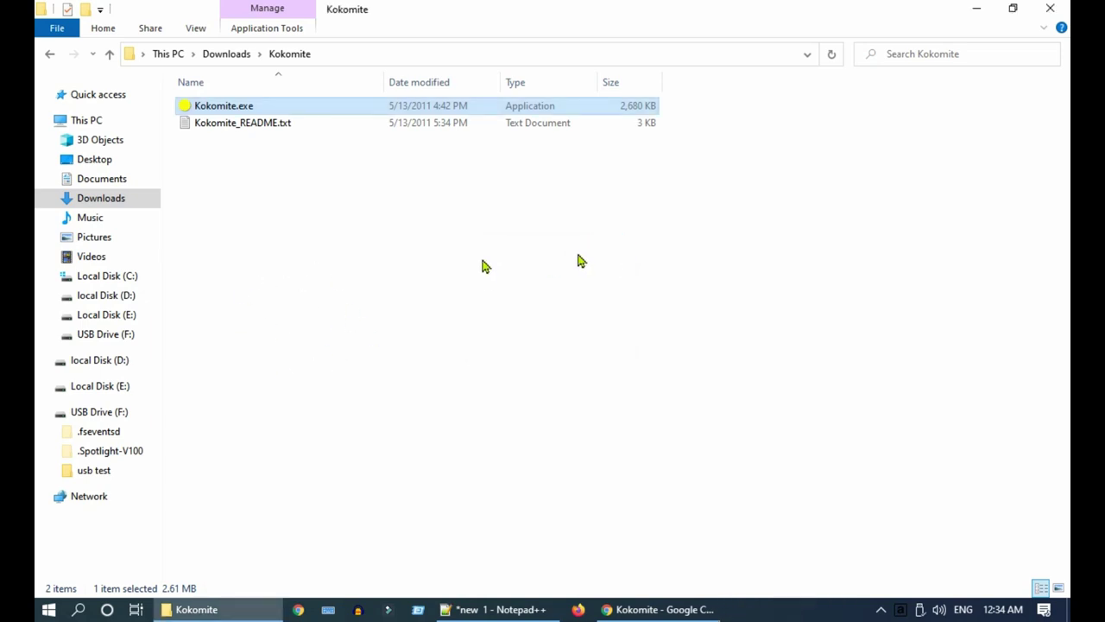
# - Relaunch Kokomite.exe, review its property settings and accept them
pyautogui.doubleClick(248, 110)
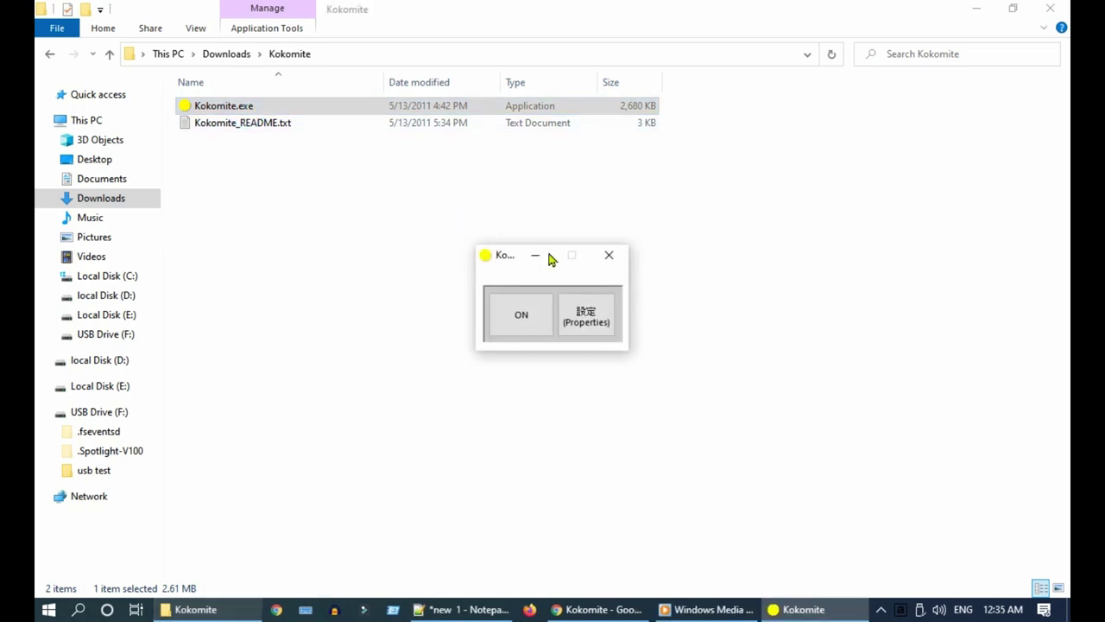
pyautogui.click(587, 323)
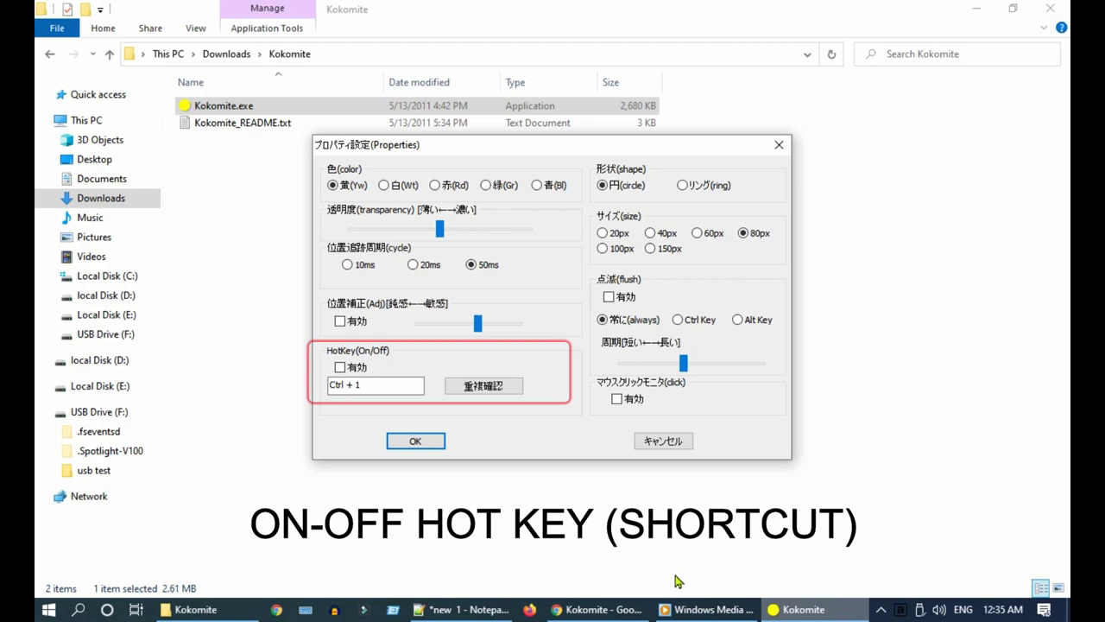
pyautogui.click(415, 441)
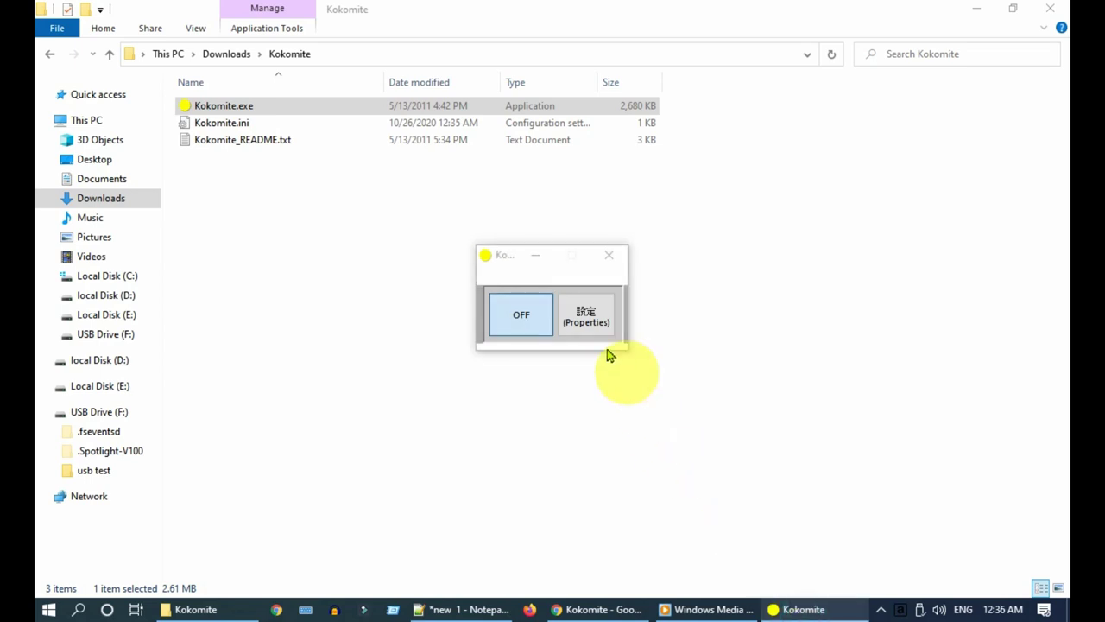
# - Enable the mouse click monitor in Kokomite's properties and switch the highlight on to test a click in the folder window
pyautogui.click(595, 327)
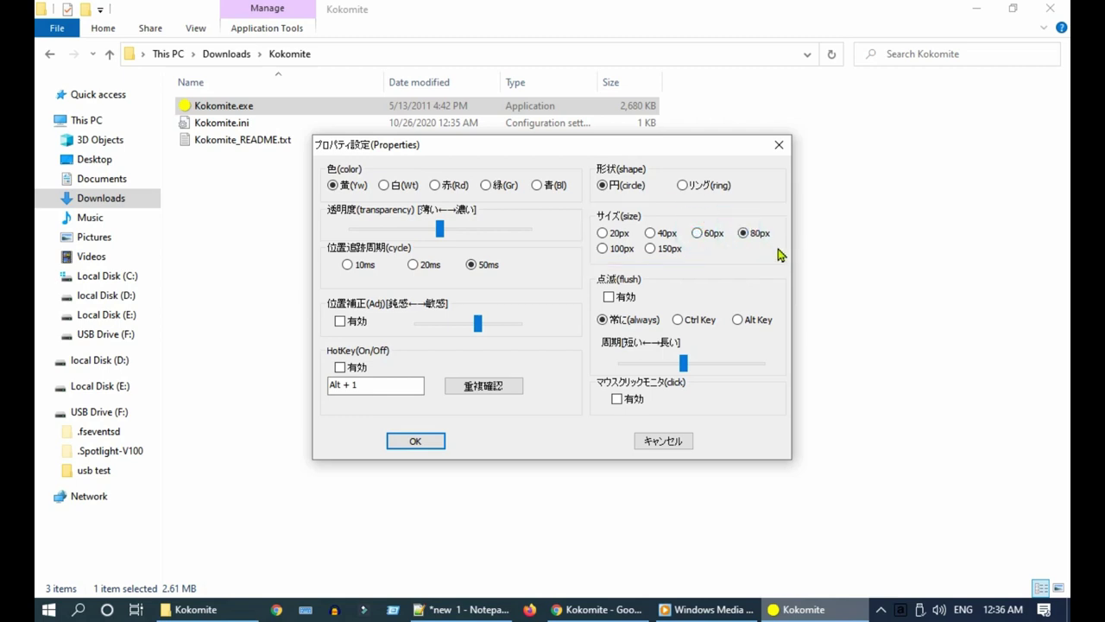
pyautogui.click(617, 399)
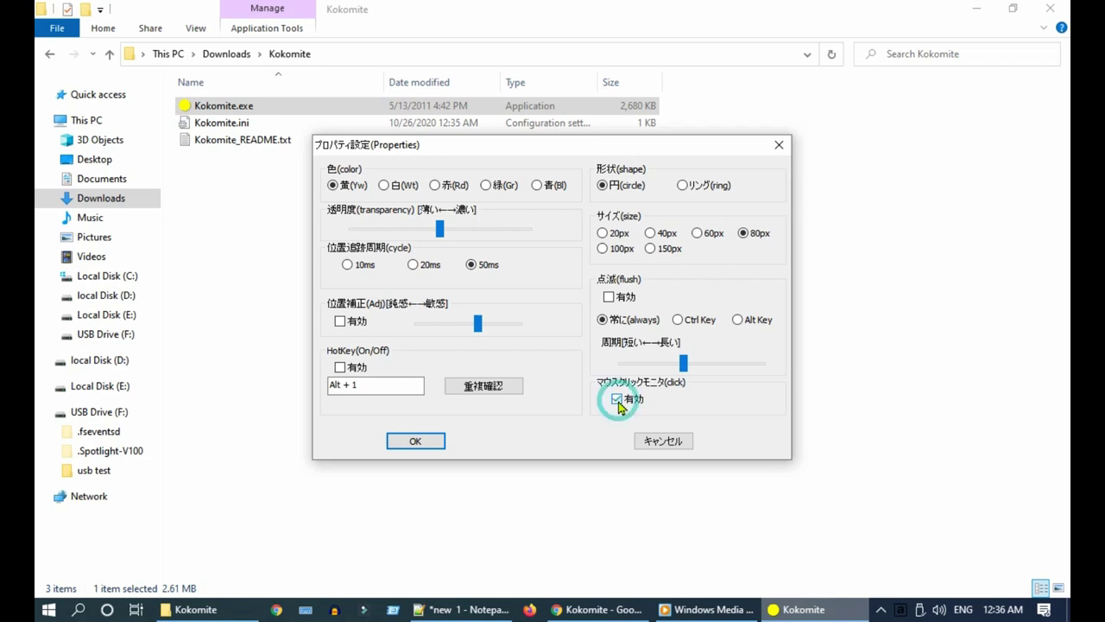
pyautogui.click(415, 442)
pyautogui.click(528, 326)
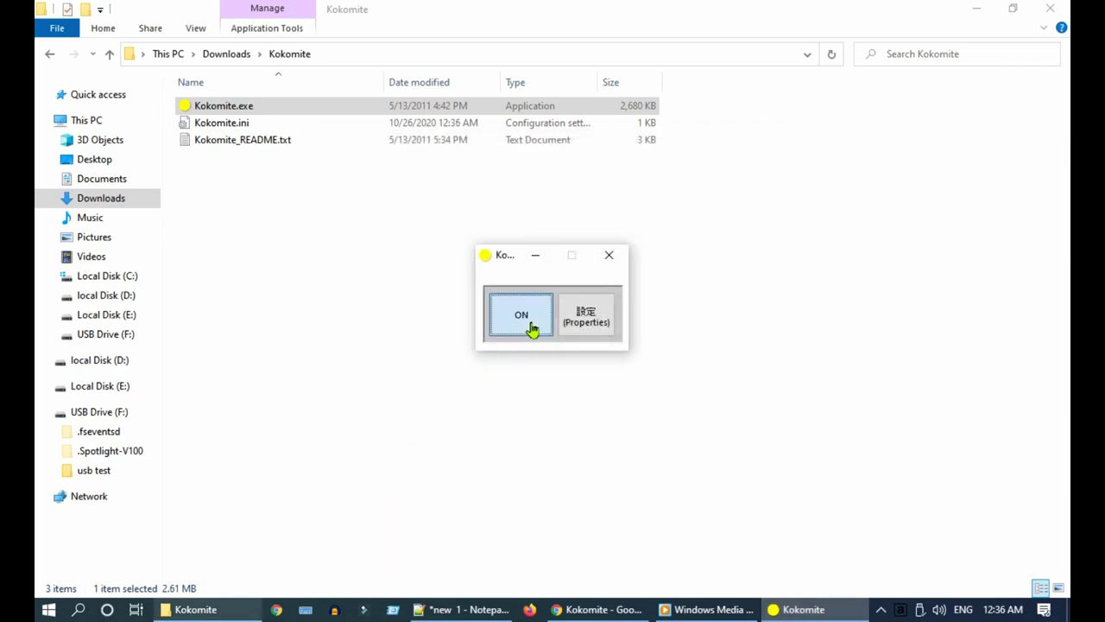
pyautogui.click(533, 333)
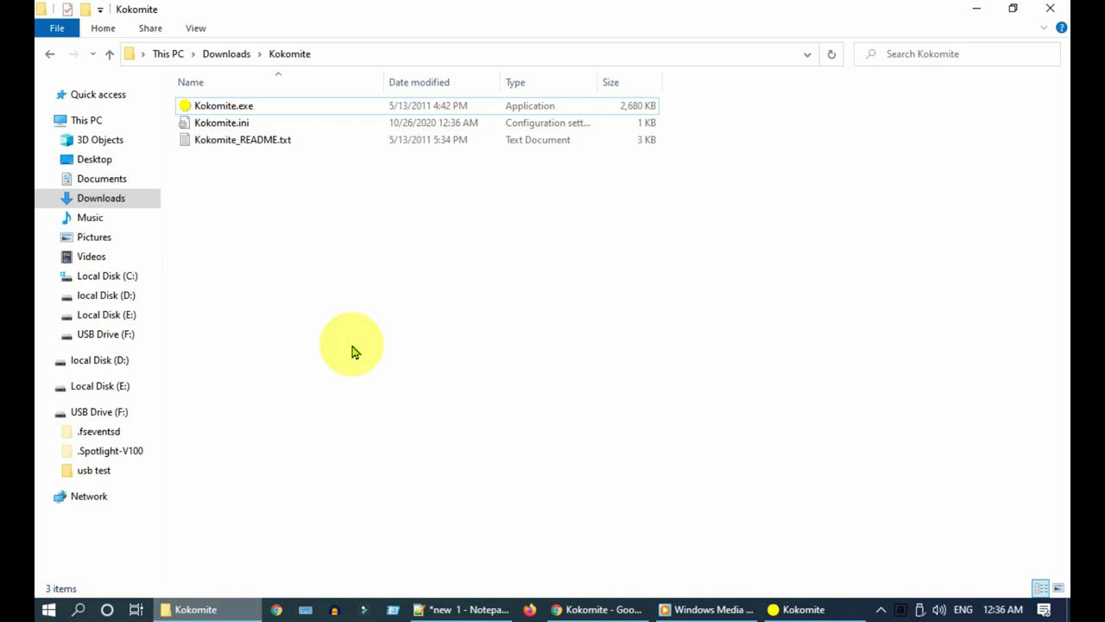
pyautogui.click(325, 363)
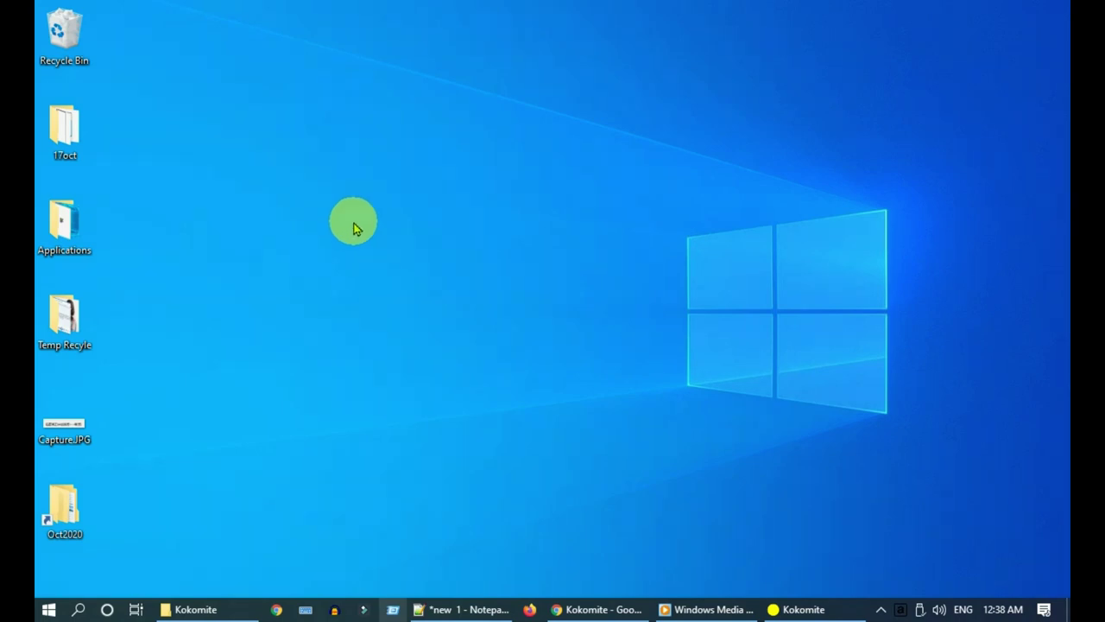
# - Search Windows for "mouse" and open the "Change mouse pointer size" system settings
pyautogui.click(80, 610)
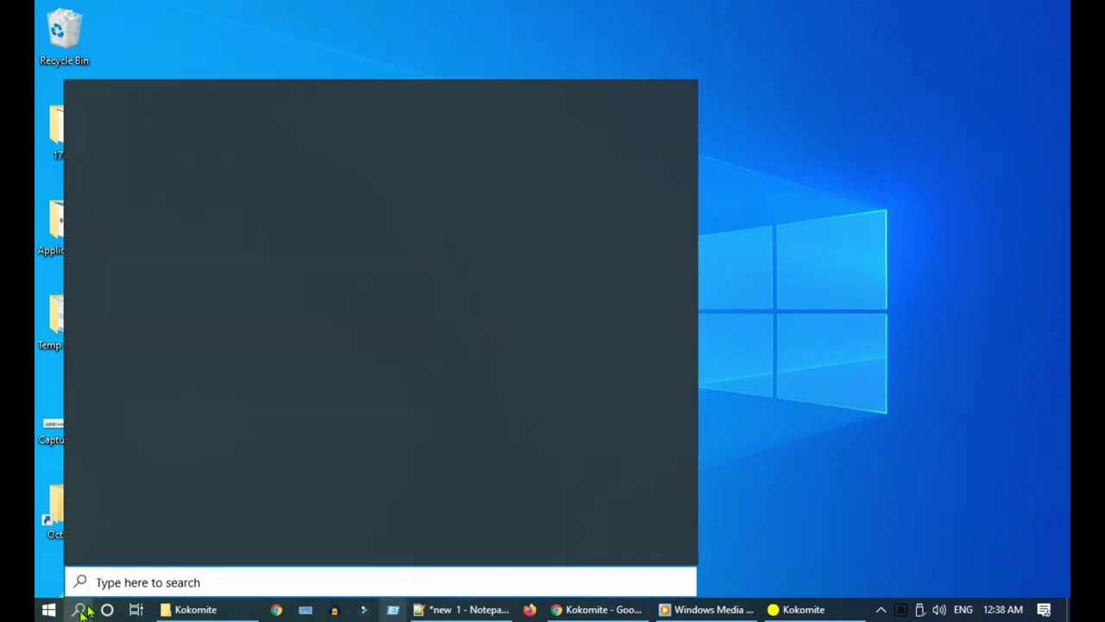
pyautogui.write('m')
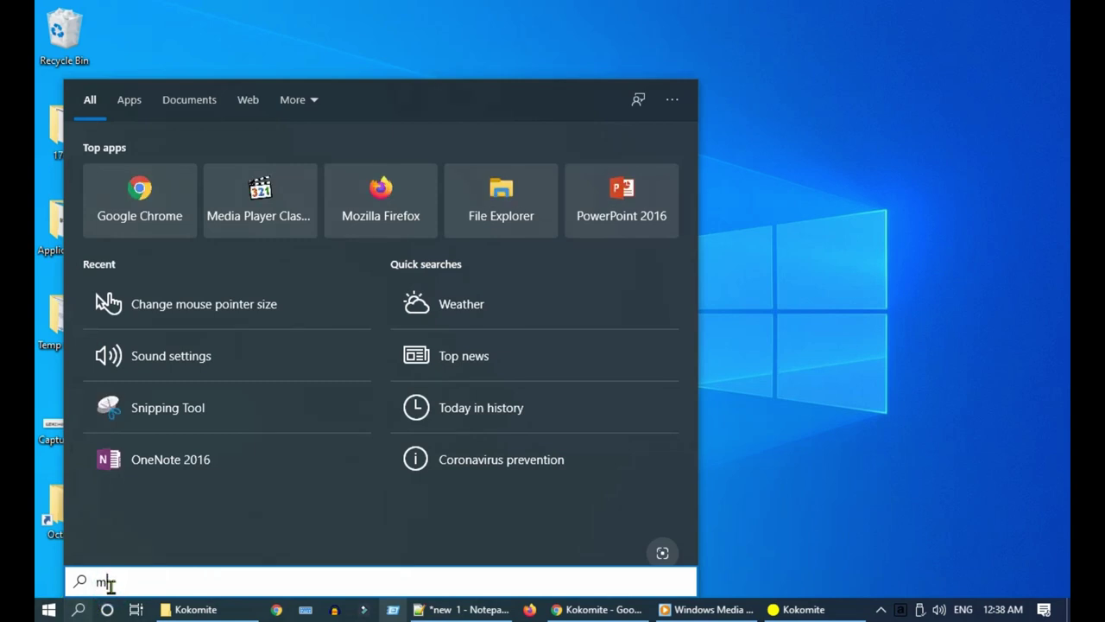
pyautogui.write('ouse')
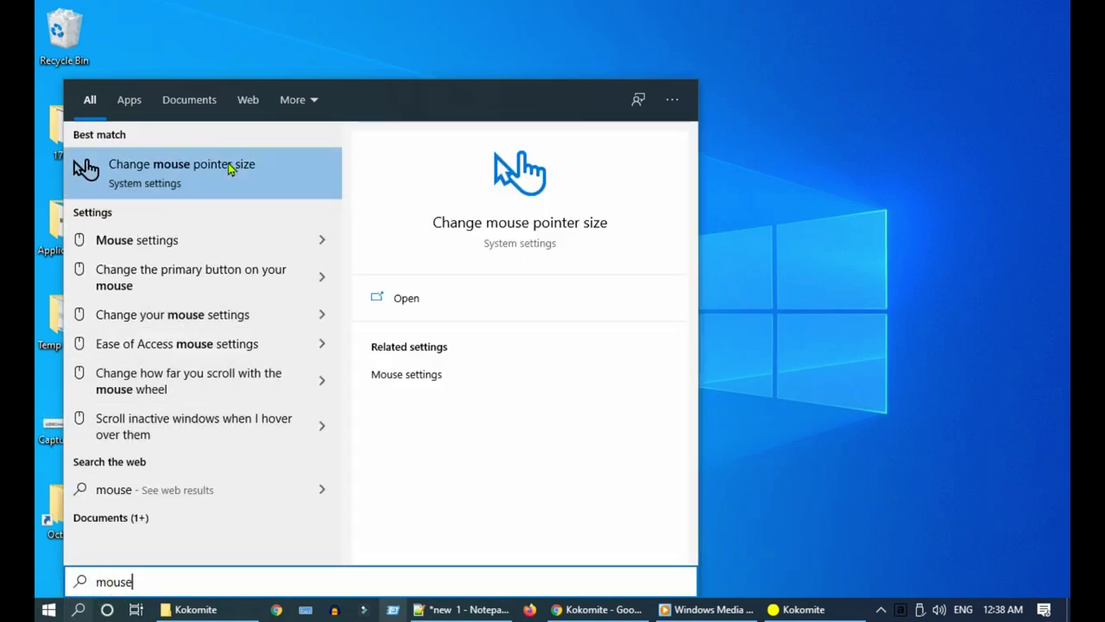
pyautogui.click(279, 179)
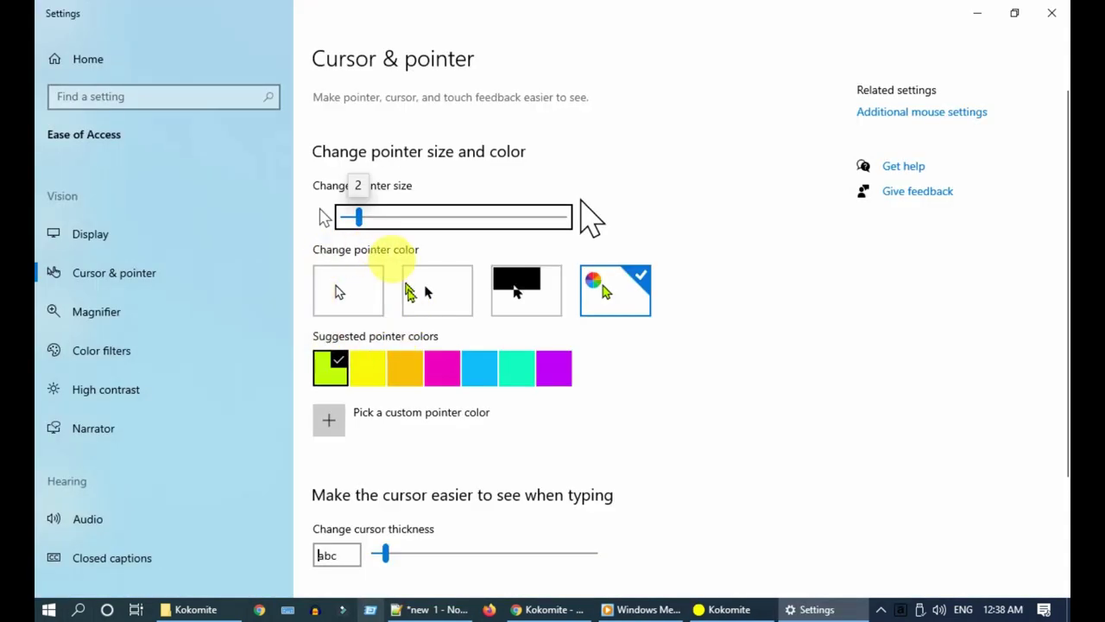
# - Set the pointer size to 2 and try the black, yellow and pink pointer colors before choosing lime green
pyautogui.moveTo(358, 217)
pyautogui.mouseDown()
pyautogui.moveTo(438, 217)
pyautogui.moveTo(360, 220)
pyautogui.mouseUp()
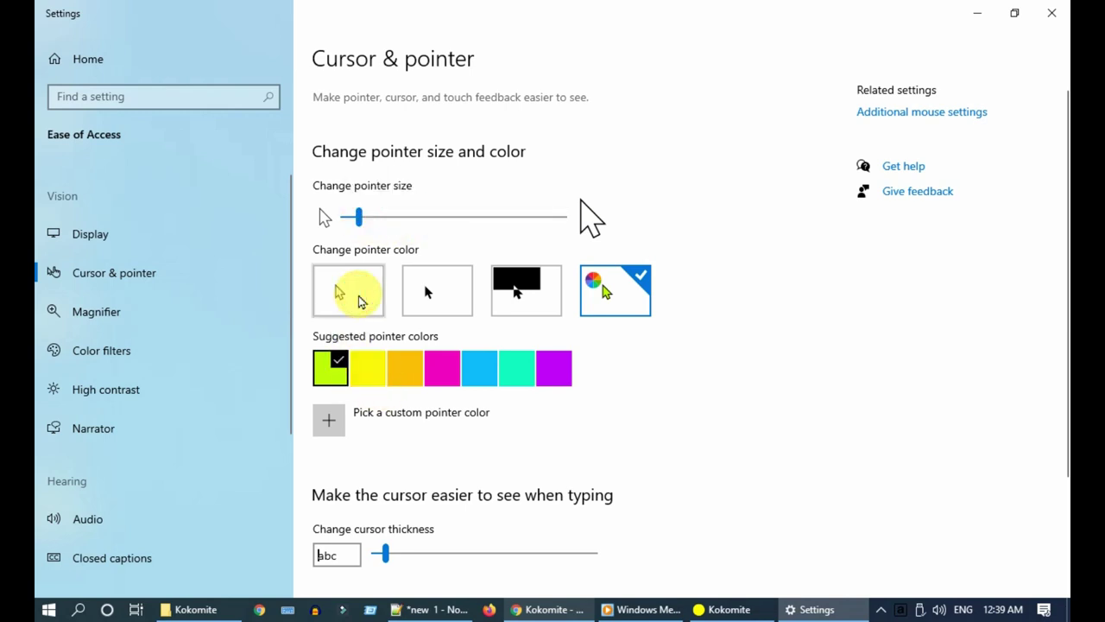
pyautogui.click(425, 291)
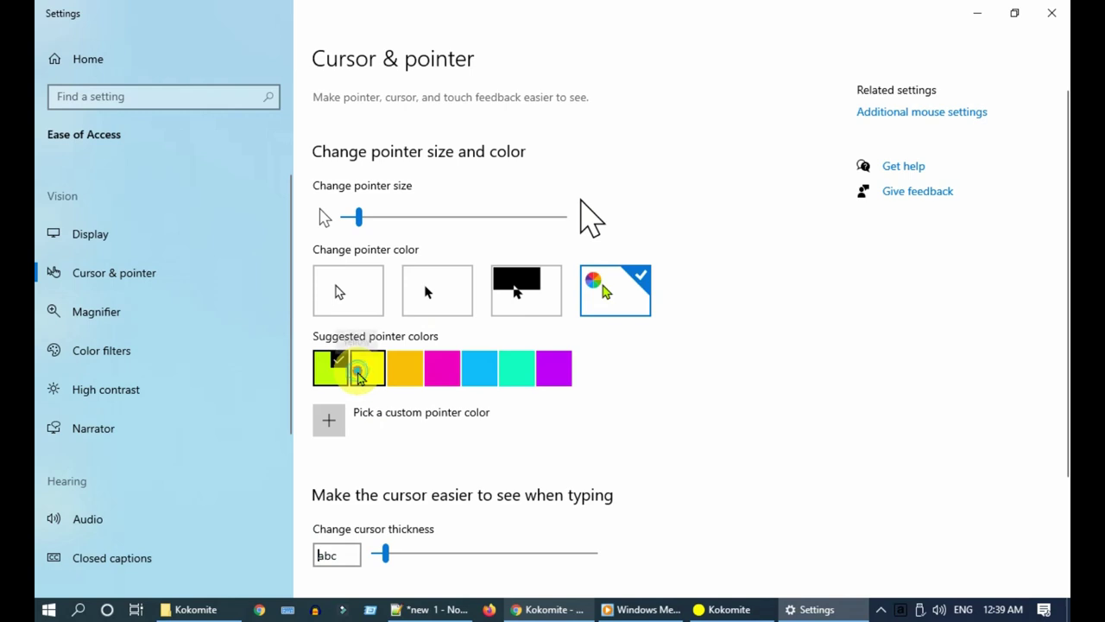
pyautogui.click(359, 373)
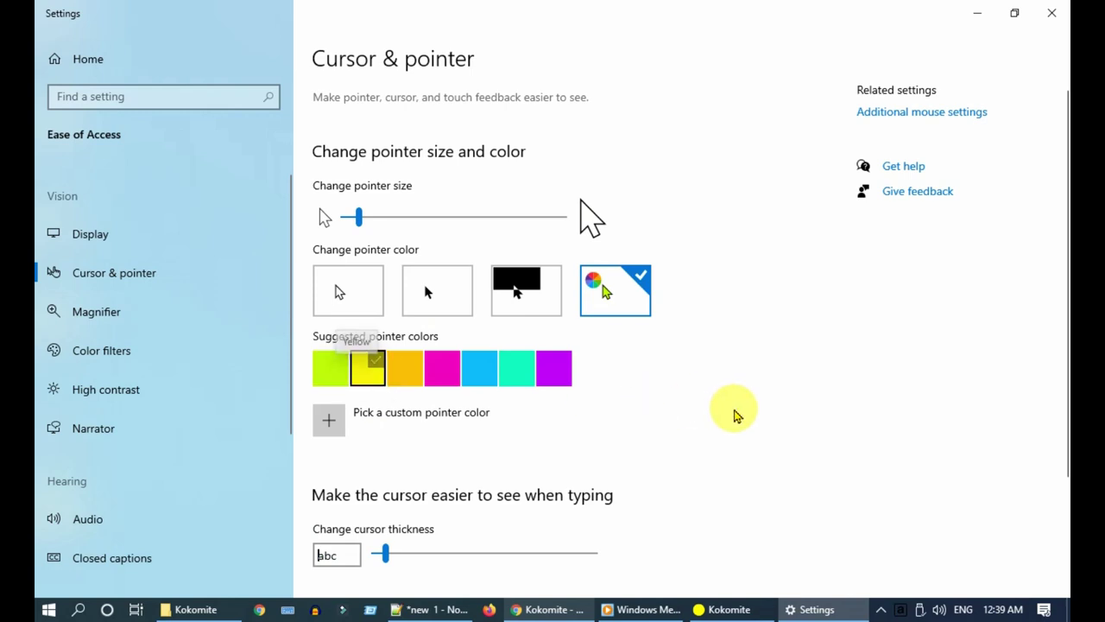
pyautogui.click(441, 370)
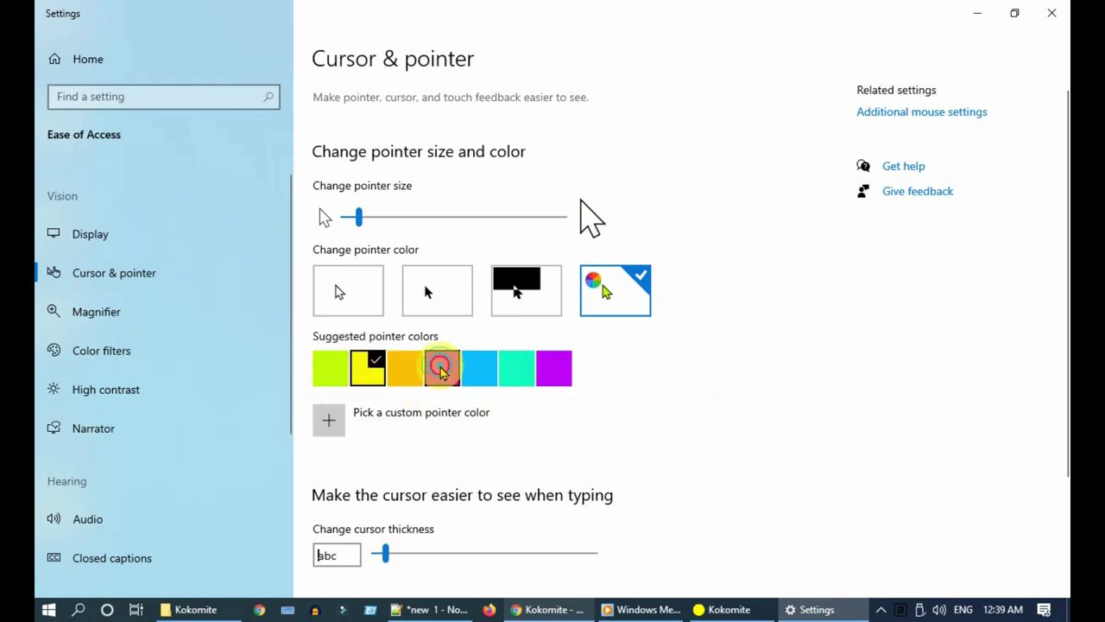
pyautogui.click(337, 371)
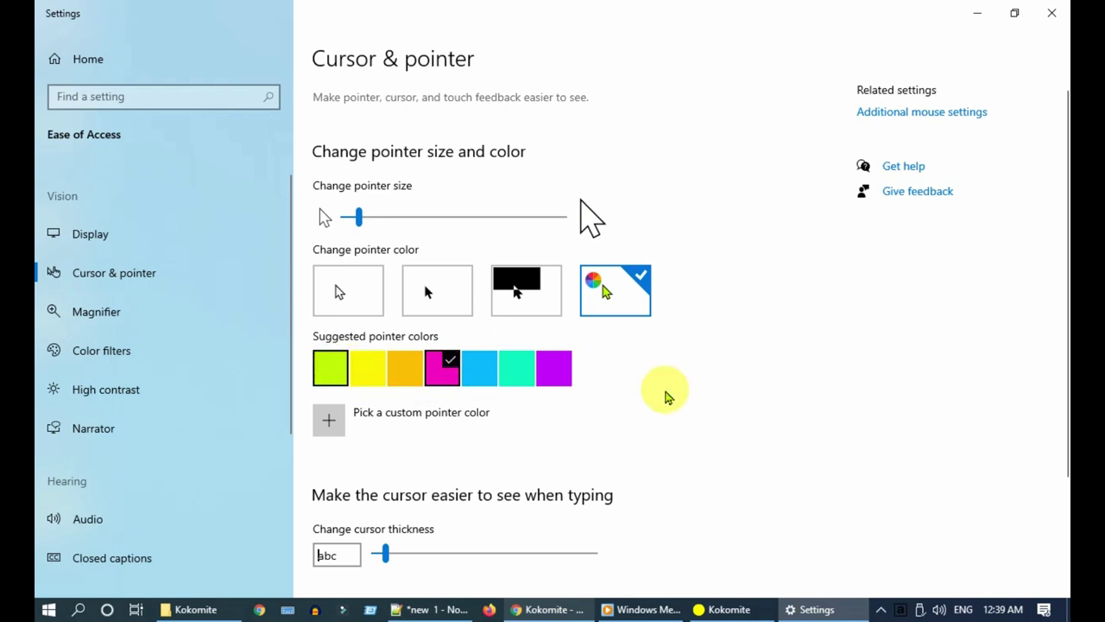